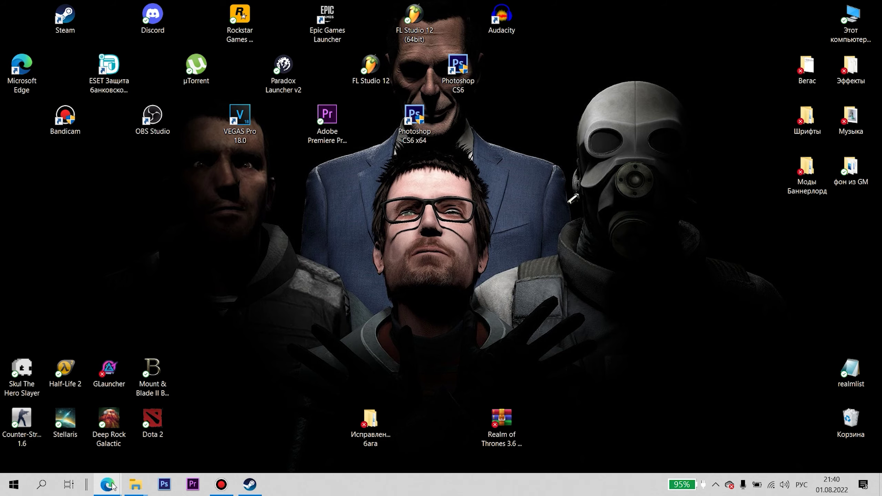
Step: Switch to Microsoft Edge and review the Realm of Thrones mod page for Mount & Blade II: Bannerlord on Nexus Mods
left_click(107, 485)
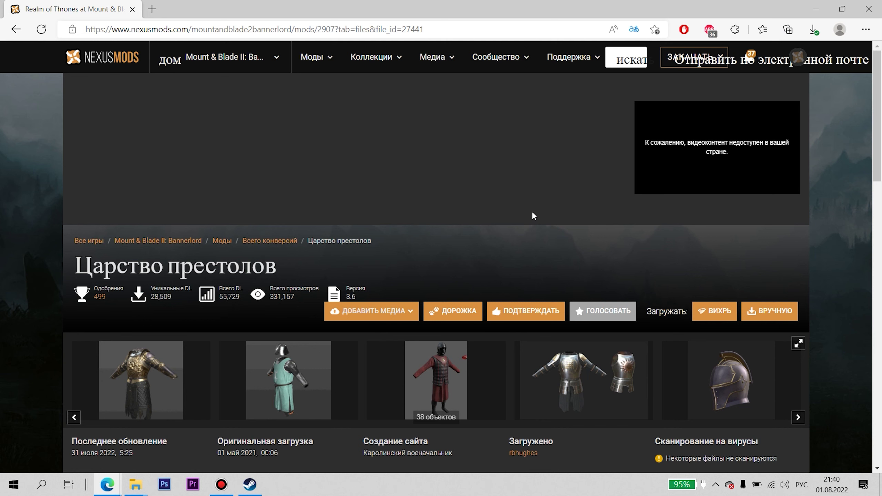
scroll(533, 215, "down", 3)
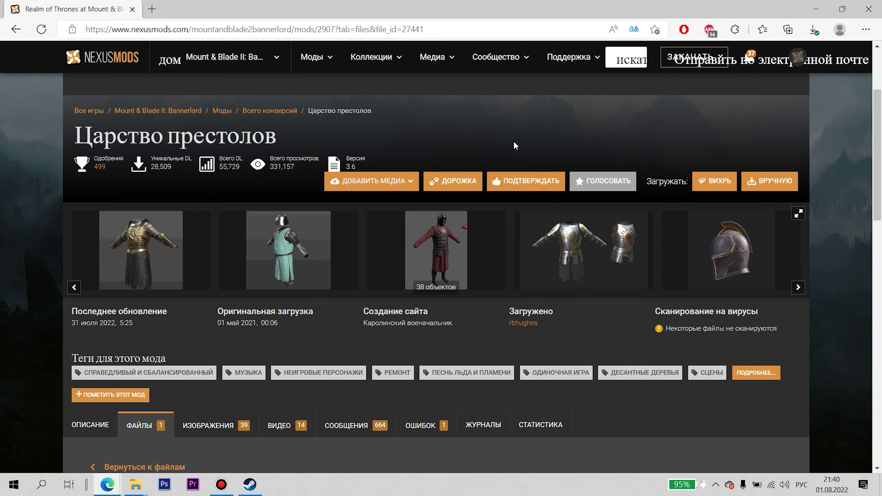
scroll(513, 142, "up", 3)
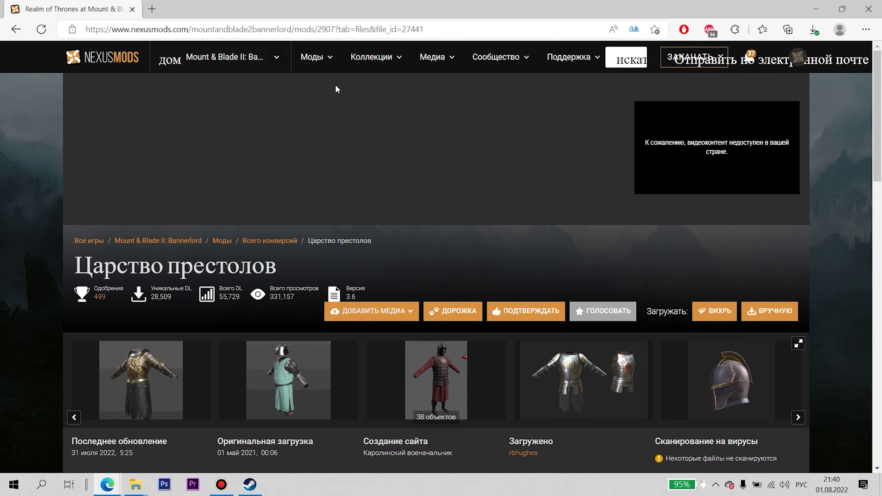
left_click_drag(93, 267, 372, 272)
left_click(251, 274)
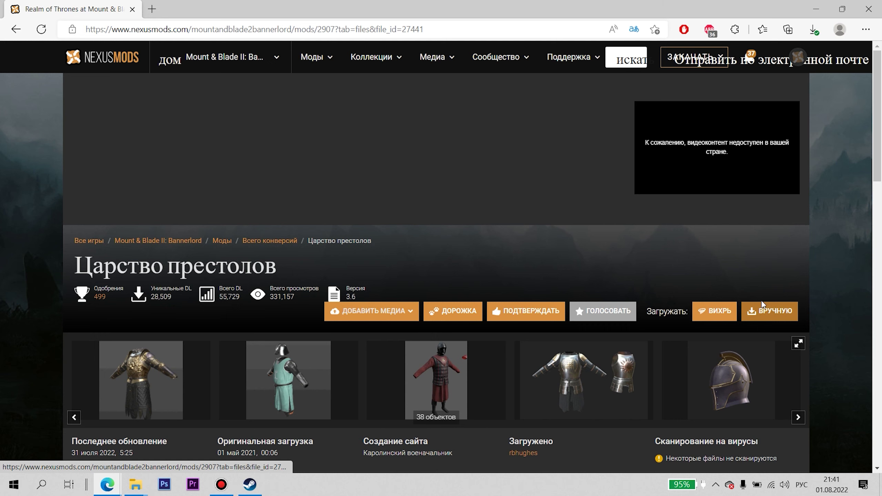
Step: Show the manual download options for Realm of Thrones 3.6 Complete, check the file name and Bannerlord version, and minimize the browser
left_click(760, 309)
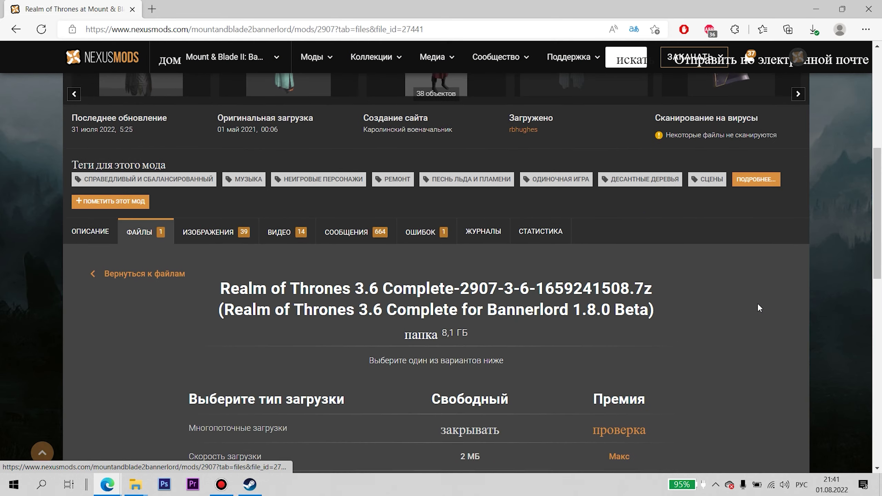
scroll(752, 274, "down", 2)
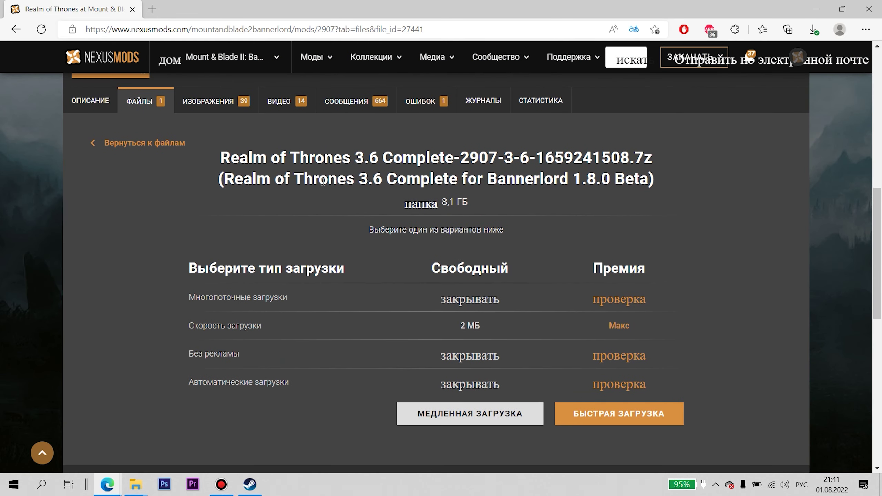
left_click_drag(215, 159, 380, 159)
left_click(431, 166)
left_click_drag(492, 178, 643, 182)
left_click(540, 180)
left_click(816, 9)
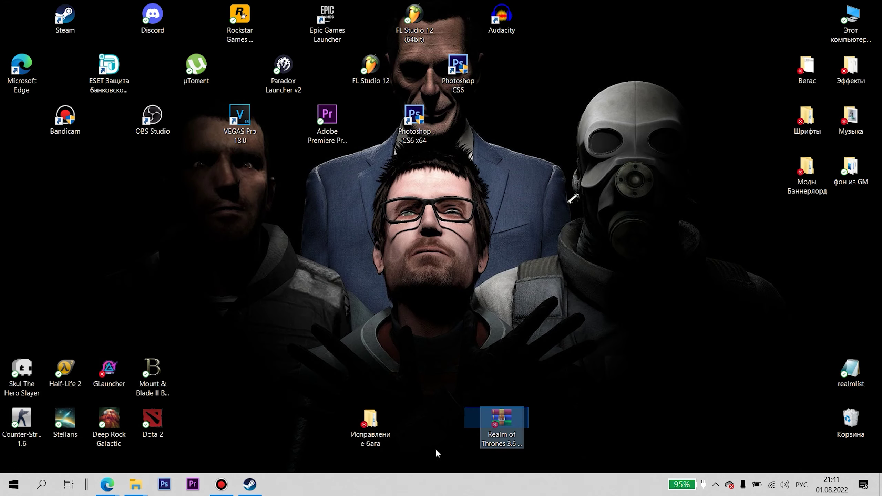
Step: Open the Realm of Thrones 3.6 archive from the desktop, examine the contents of its ROT 3.6 folder, and close the archive
double_click(509, 447)
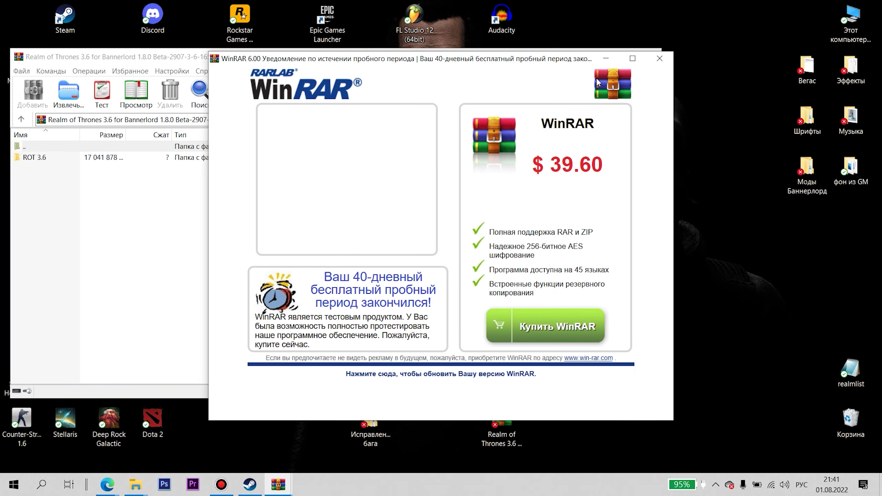
left_click(656, 64)
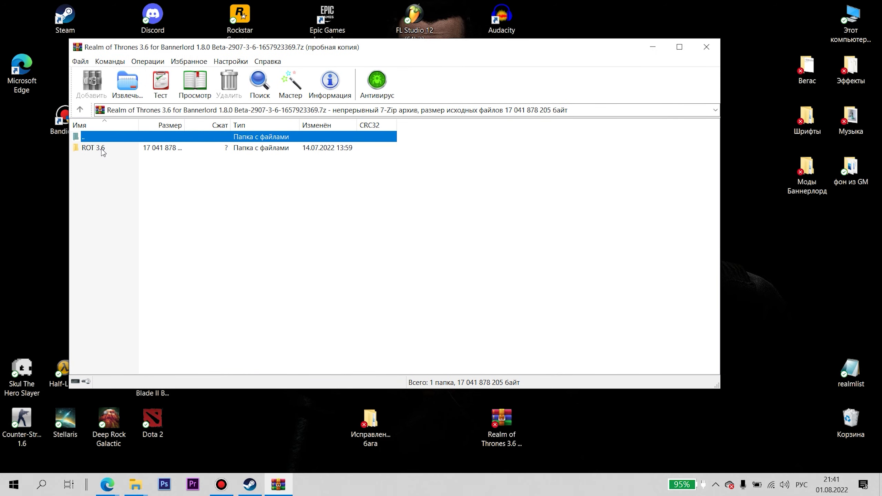
double_click(104, 153)
left_click_drag(174, 251, 112, 151)
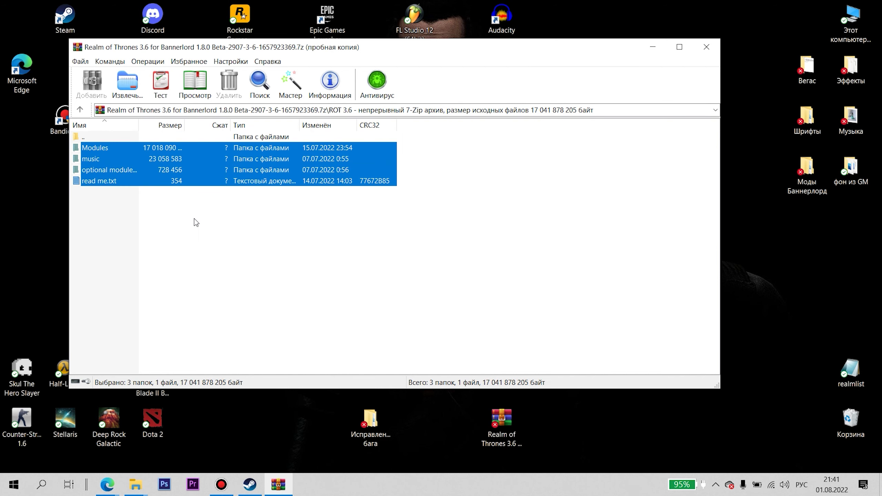
left_click(206, 222)
left_click(706, 47)
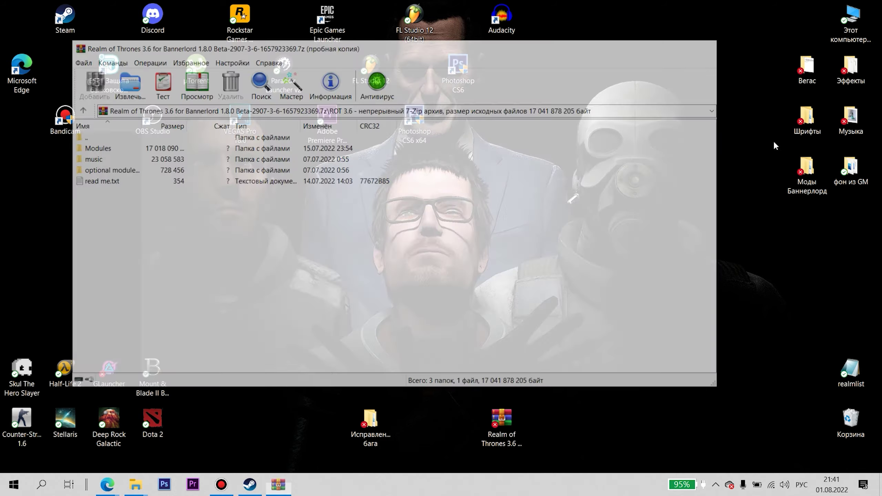
Step: Open the Игра Престолов Мод 1.8.0 folder inside Моды Баннерлорд and look over the extracted mod files
double_click(807, 172)
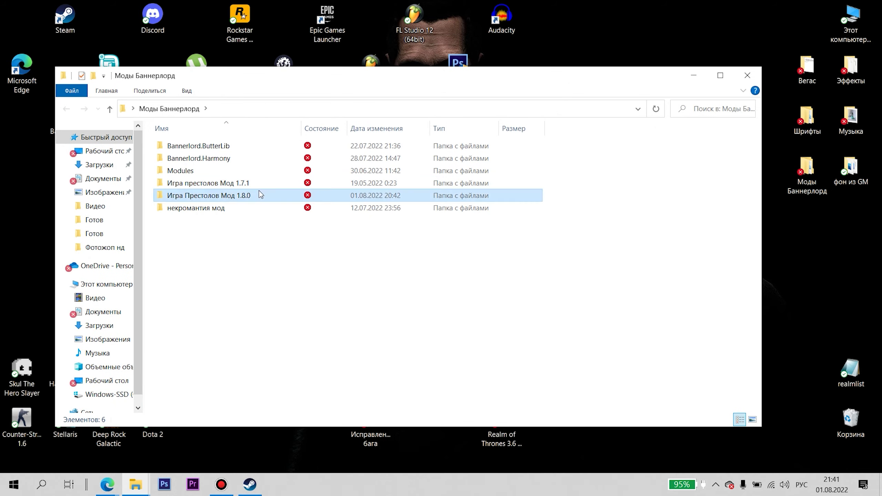
double_click(261, 195)
left_click_drag(611, 77, 711, 21)
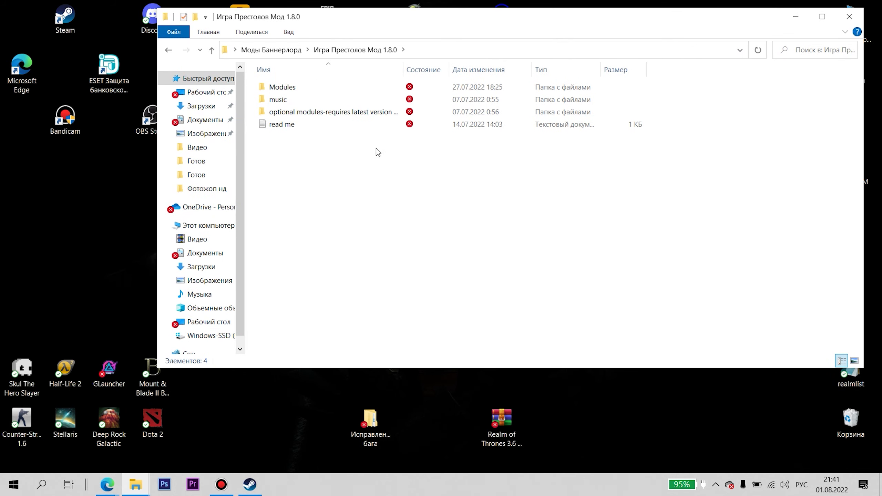
left_click_drag(377, 167, 297, 100)
left_click(305, 207)
Step: Switch to Steam and check the beta version list in the properties of Mount & Blade II: Bannerlord
left_click(250, 485)
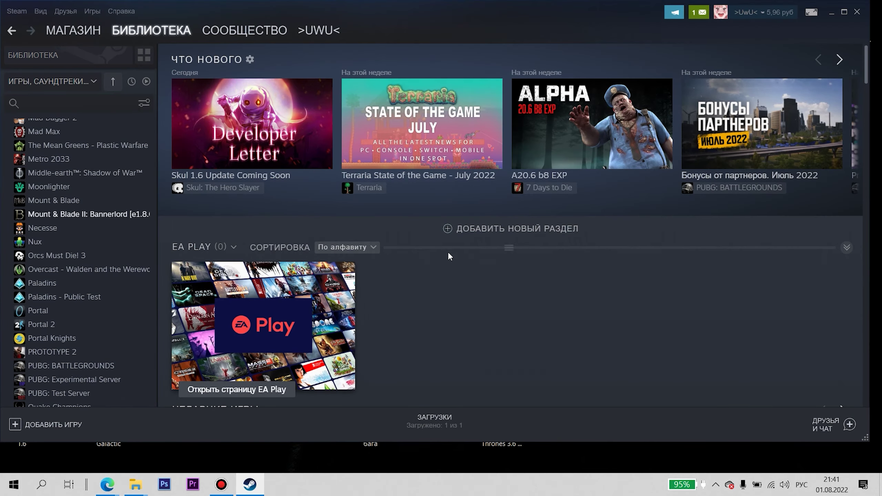
right_click(73, 220)
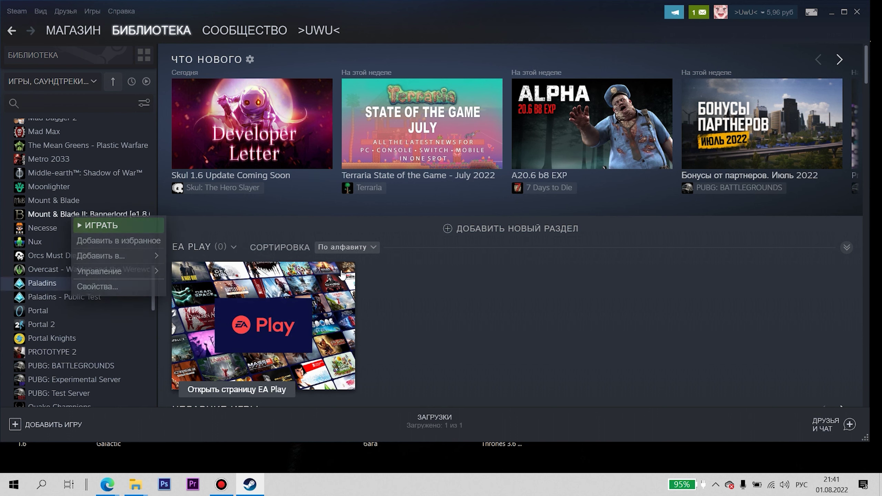
left_click(94, 286)
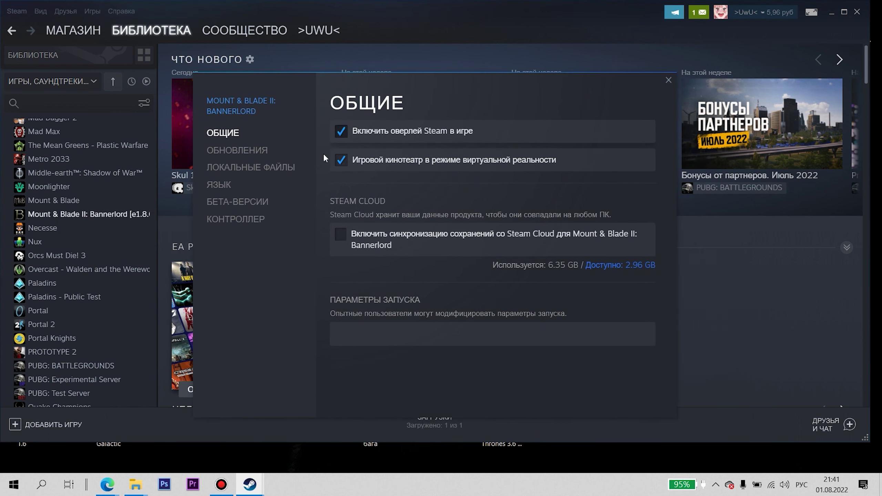
left_click(240, 203)
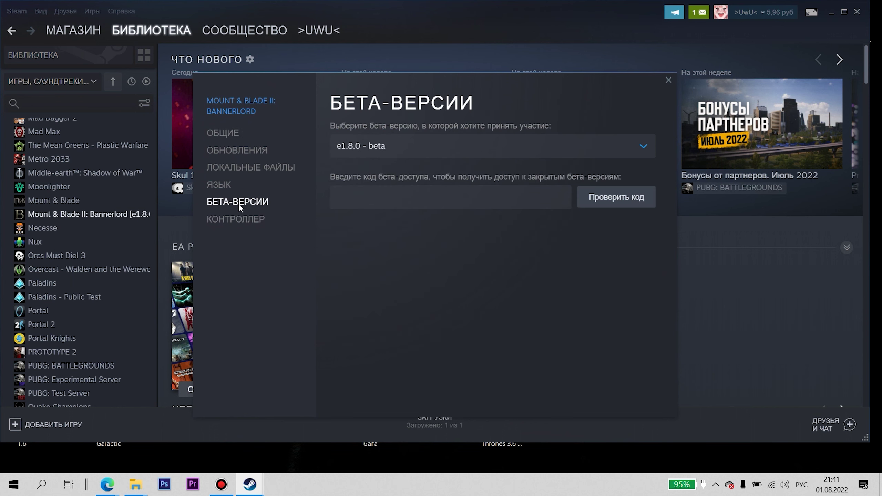
left_click(445, 156)
scroll(424, 305, "down", 8)
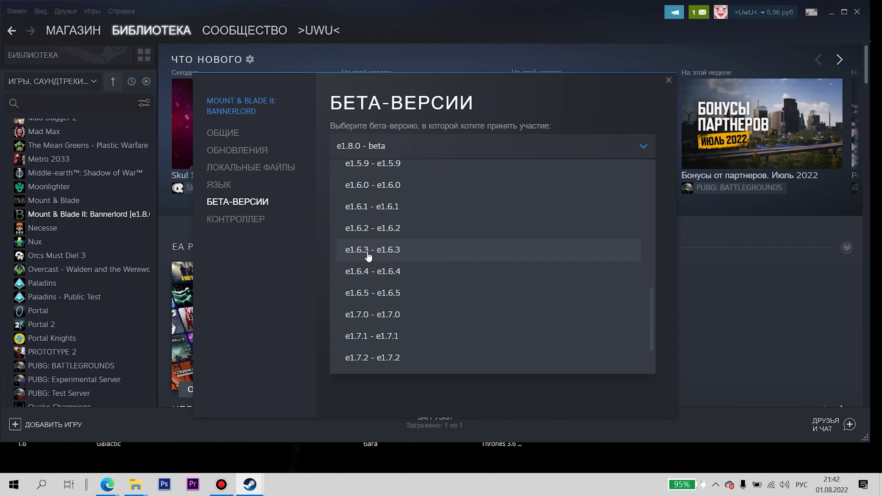
scroll(427, 264, "down", 3)
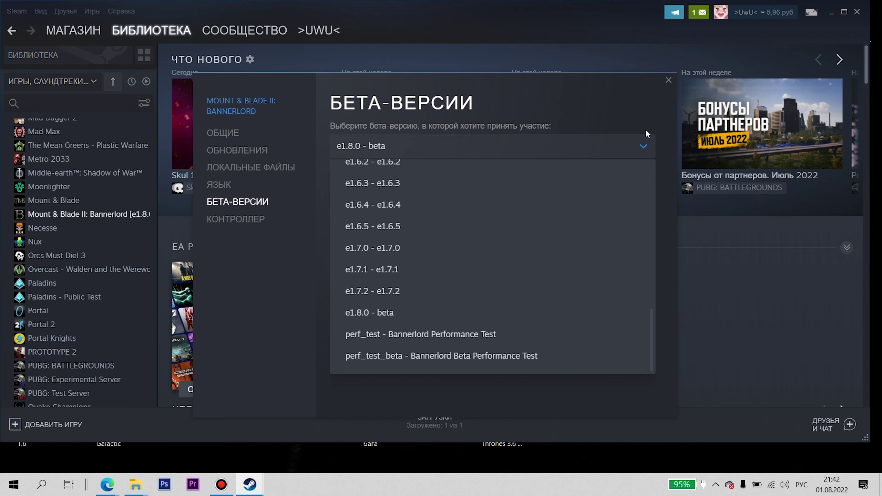
left_click(295, 149)
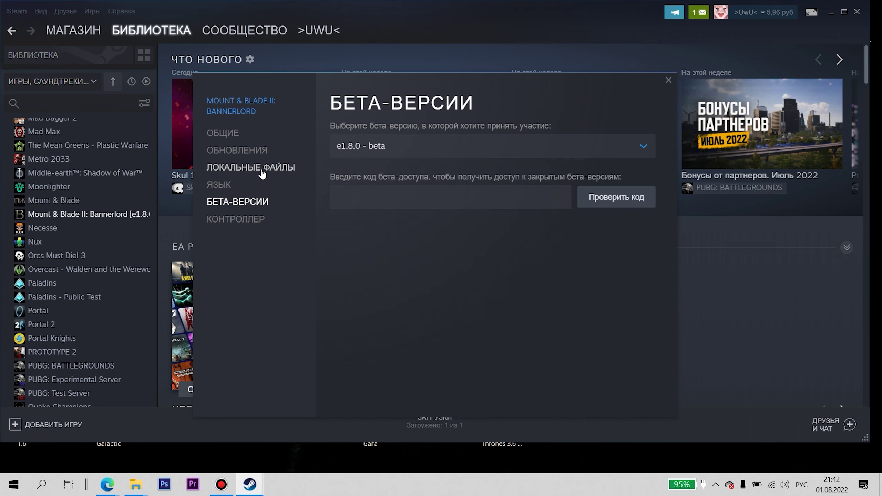
Step: Browse to the game's local files from its Steam properties, close Steam's windows, and place the folder window in clear view
left_click(264, 169)
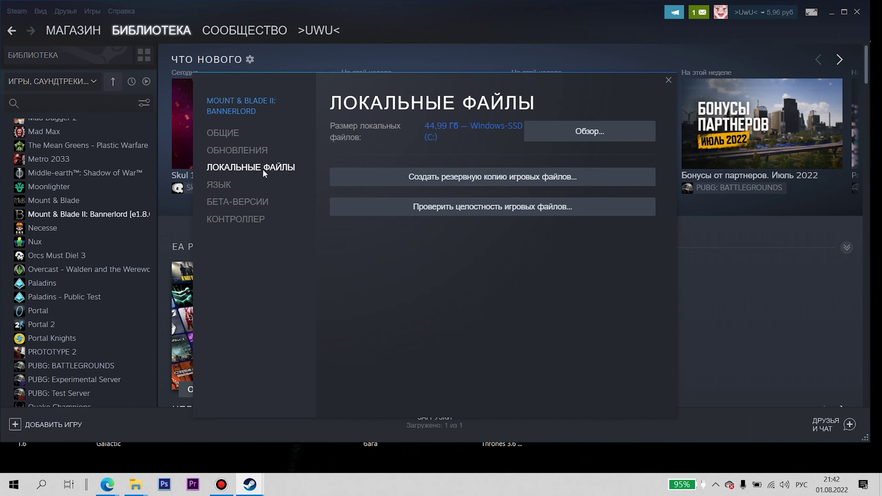
left_click(618, 136)
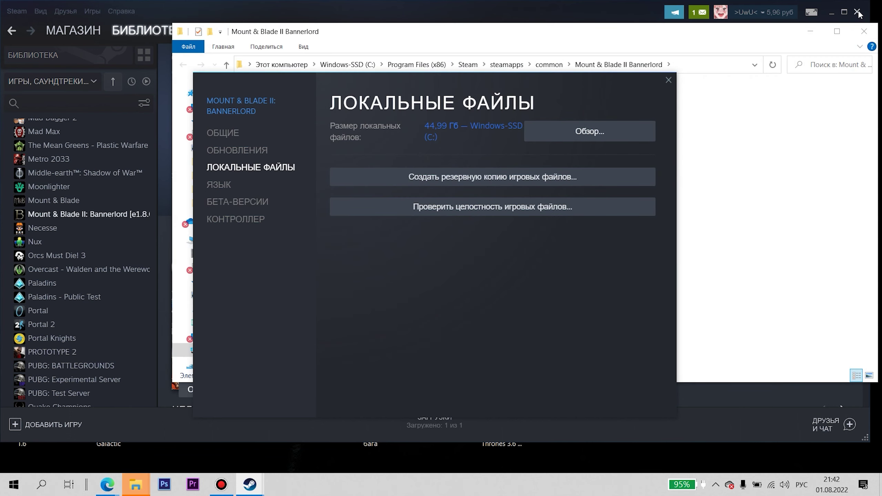
left_click(858, 13)
left_click(669, 80)
left_click_drag(553, 33, 410, 66)
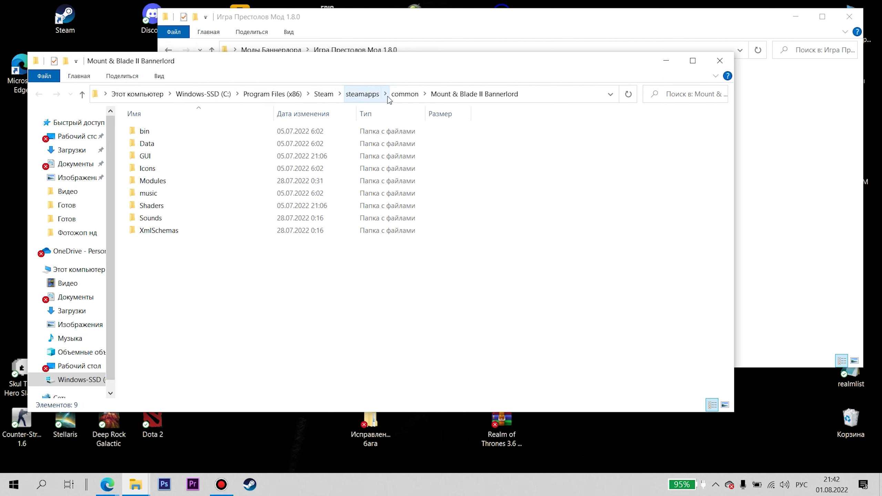
Step: Go up to the steamapps common folder, reopen Mount & Blade II Bannerlord, and open its Modules folder
left_click(402, 98)
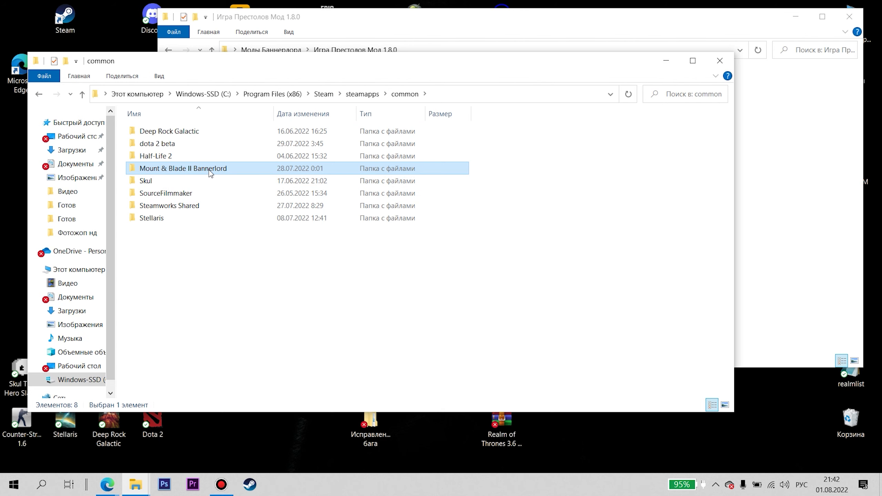
double_click(209, 170)
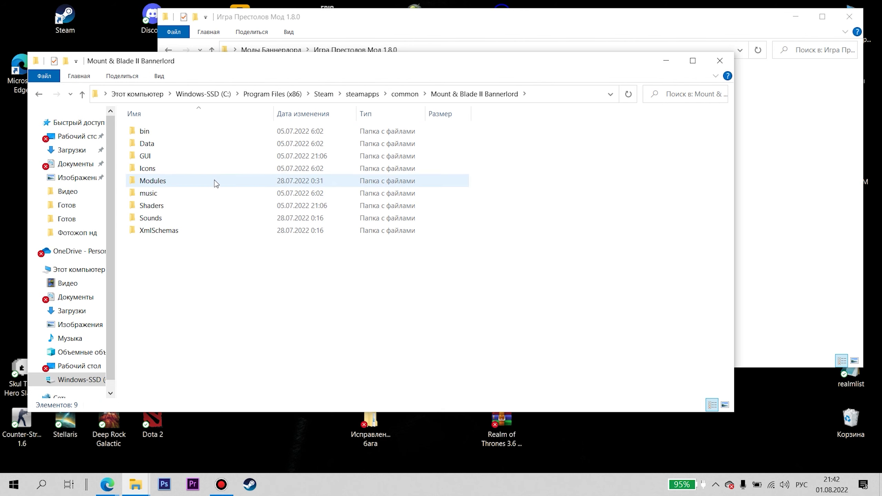
left_click(170, 181)
double_click(170, 181)
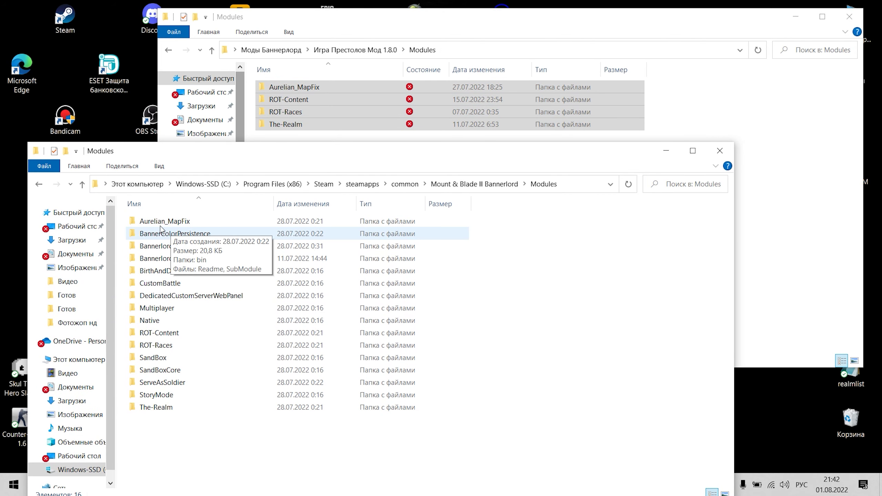
Step: Check the game's Modules folder for Aurelian_MapFix, ROT-Content, ROT-Races and The-Realm, and look over all its module folders
left_click(161, 224)
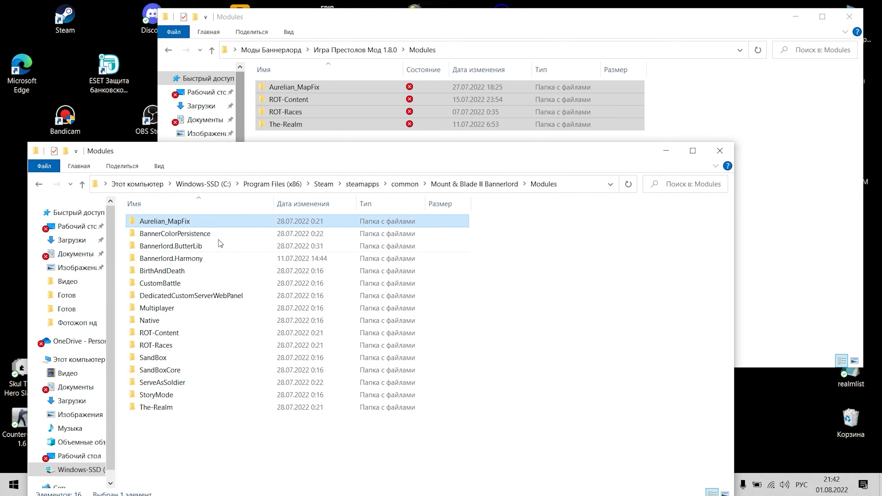
left_click(160, 333, "ctrl")
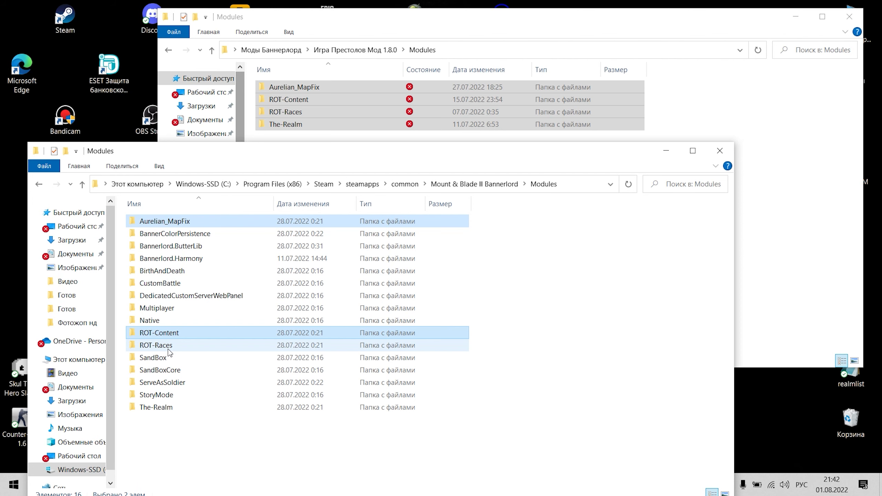
left_click(170, 345, "ctrl")
left_click(174, 407, "ctrl")
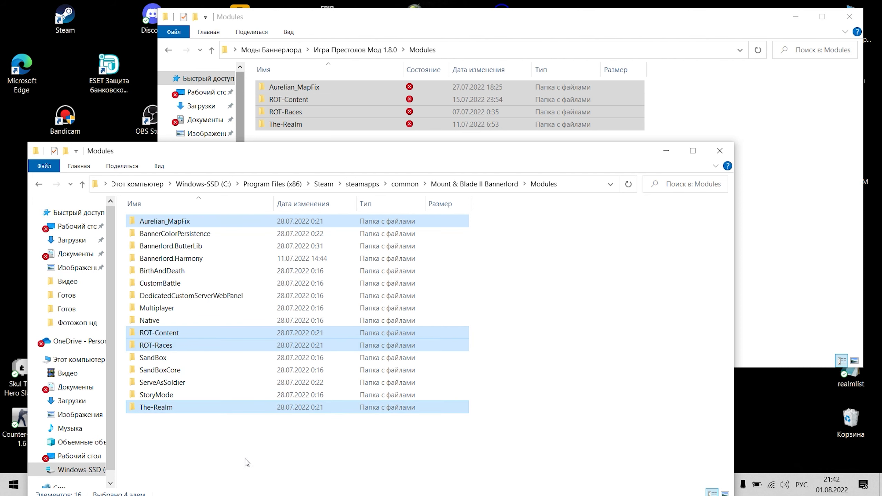
left_click(319, 467)
left_click_drag(373, 468, 176, 209)
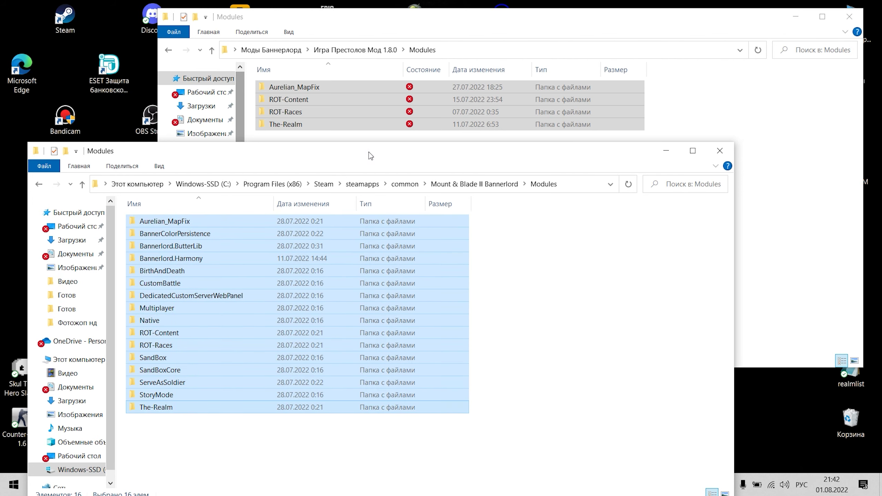
left_click_drag(371, 156, 373, 56)
left_click_drag(625, 54, 621, 114)
left_click(545, 292)
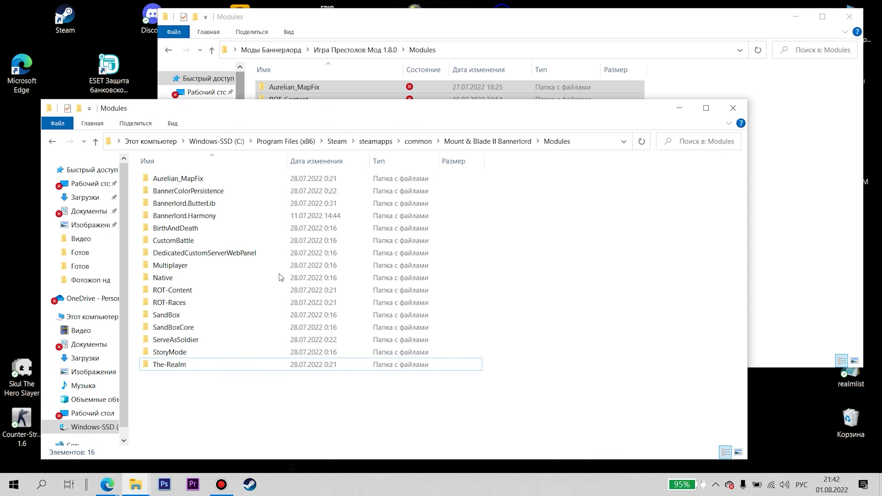
Step: Examine the ROT-Races and The-Realm folders in the extracted mod's Modules folder
left_click_drag(348, 108, 361, 220)
left_click(325, 124)
left_click(320, 153)
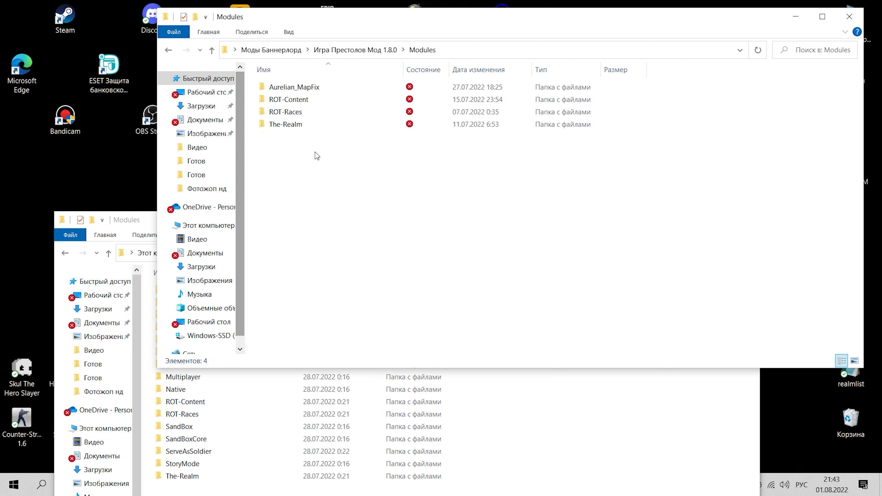
double_click(304, 113)
key("alt+Left")
double_click(304, 130)
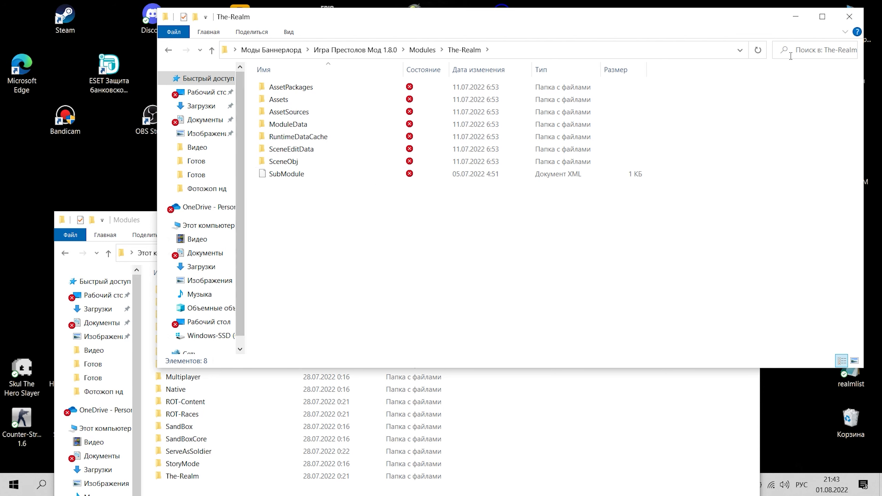
Step: Minimize the mod's folder window and open The-Realm inside the Исправление бага folder from the desktop
left_click(796, 17)
left_click_drag(519, 228, 602, 55)
double_click(371, 421)
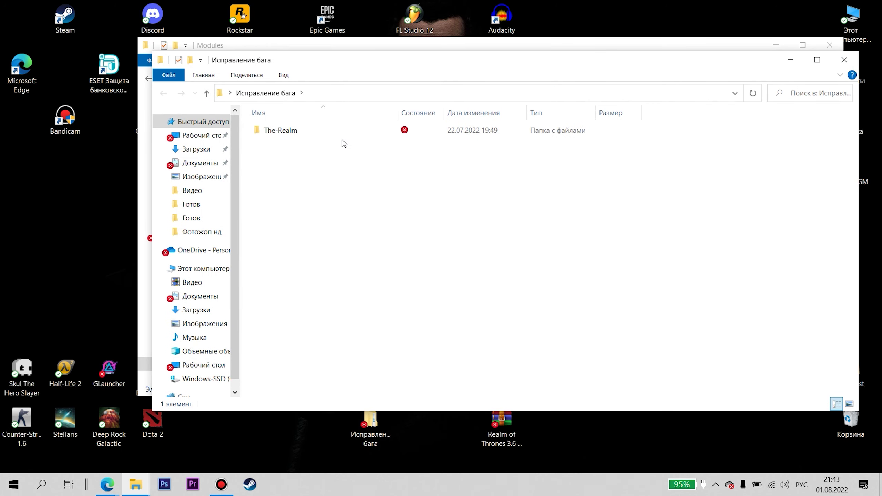
double_click(349, 133)
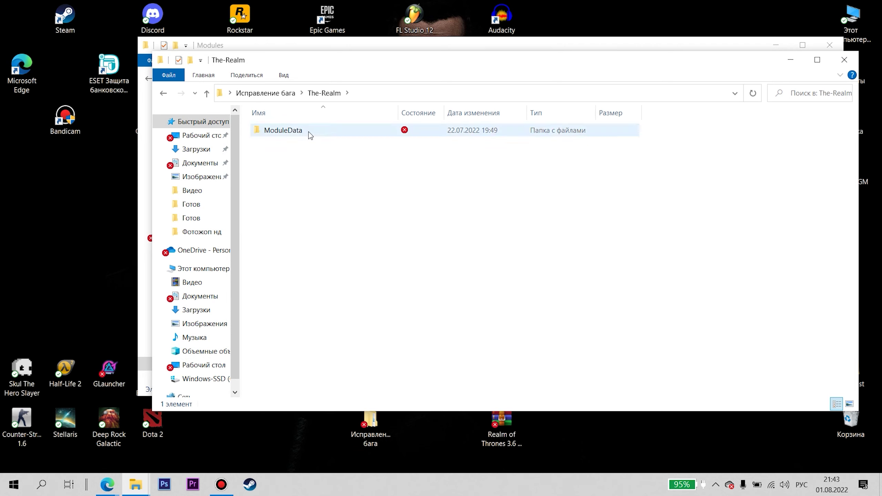
Step: Look inside the bug fix's The-Realm\ModuleData folder, return to Исправление бага, and close that folder window
double_click(309, 132)
key("alt+Left")
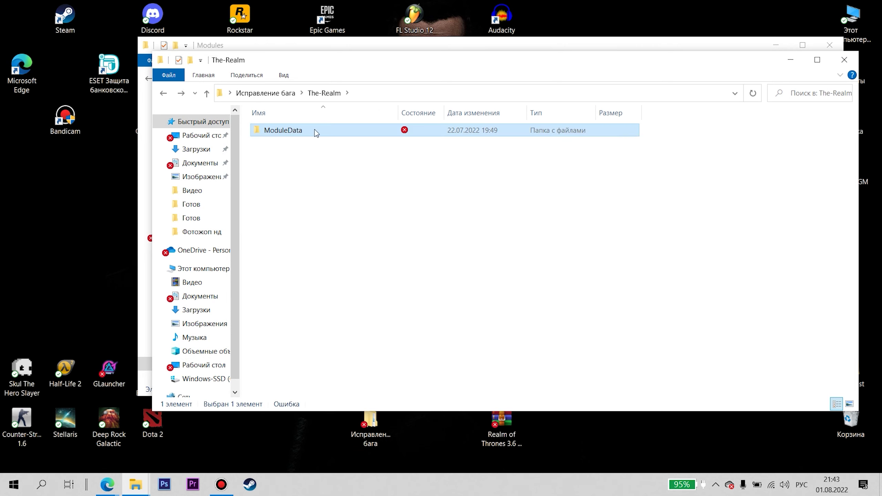
key("alt+Left")
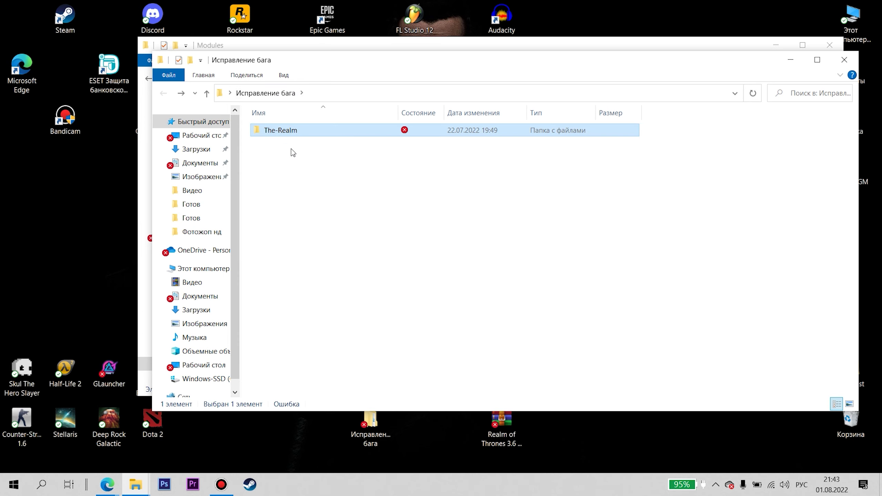
left_click_drag(380, 59, 327, 56)
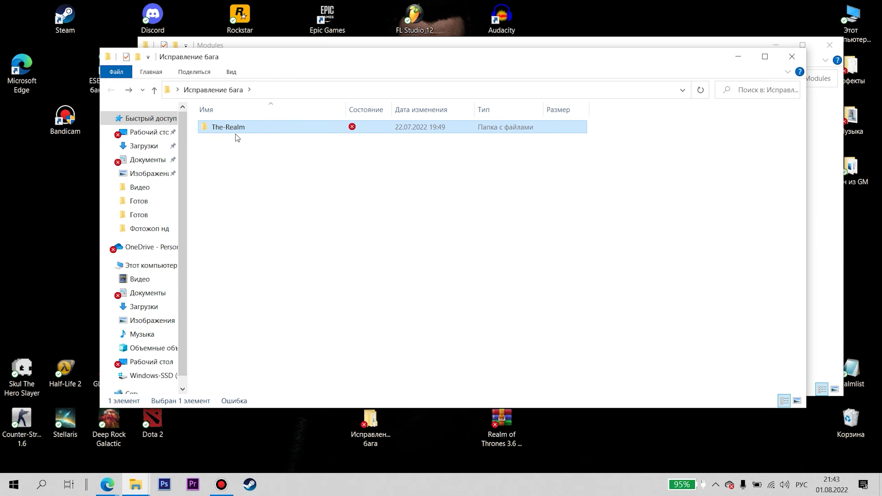
left_click_drag(423, 57, 355, 277)
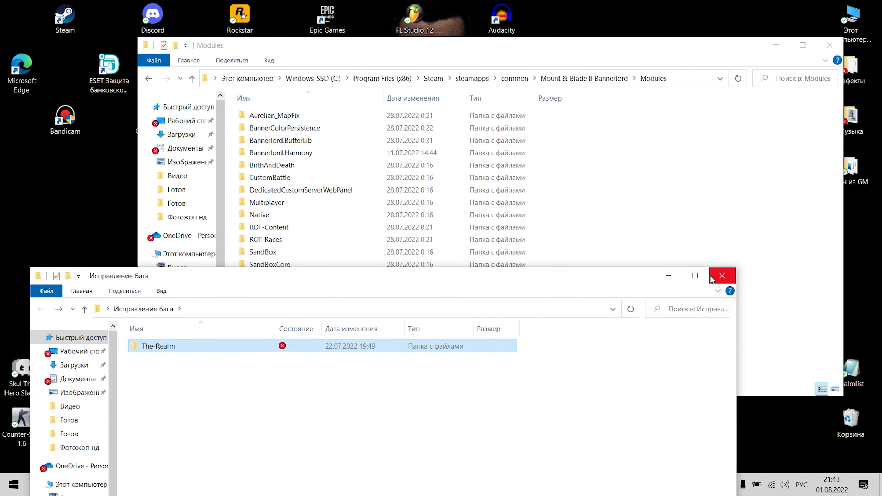
left_click(723, 276)
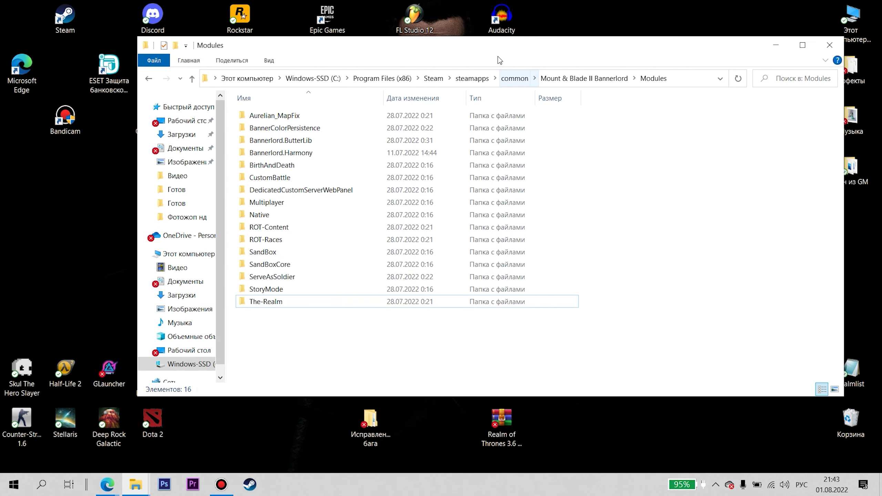
Step: Show the Игра Престолов Мод 1.8.0 folder beside the game's root folder and locate the music folder in both
left_click_drag(487, 48, 335, 43)
left_click(148, 483)
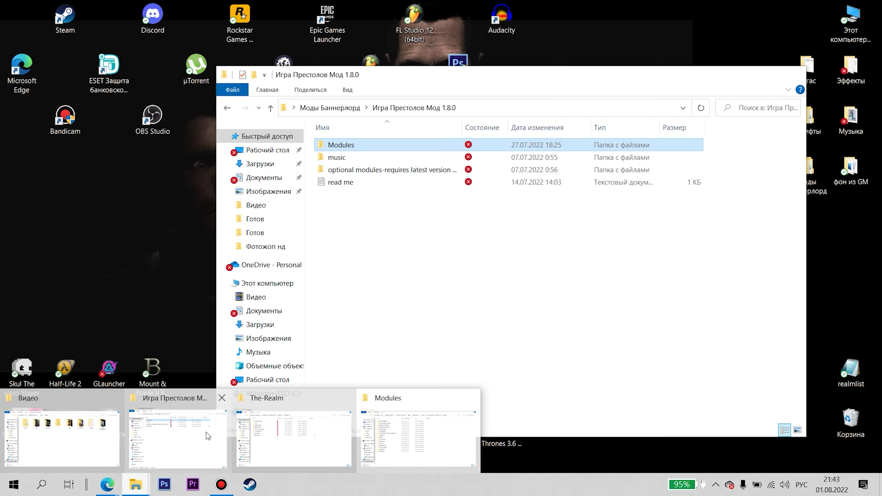
left_click(208, 437)
left_click_drag(451, 74, 518, 123)
left_click(216, 292)
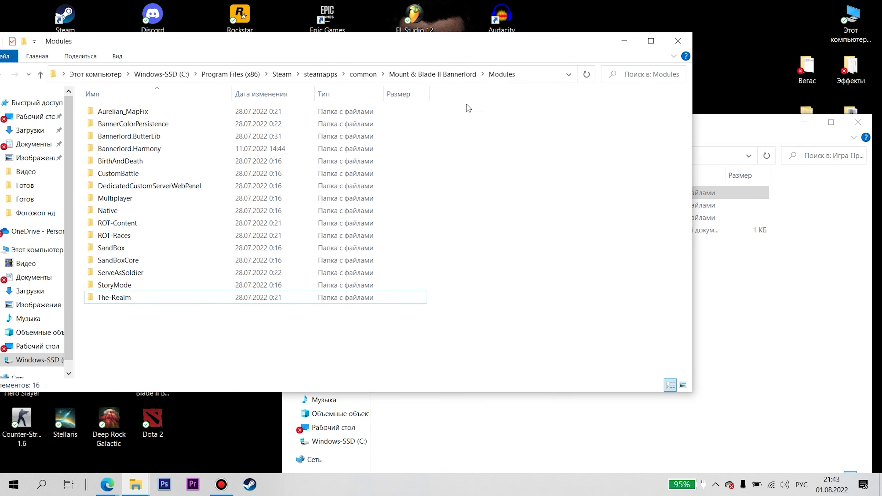
left_click(433, 74)
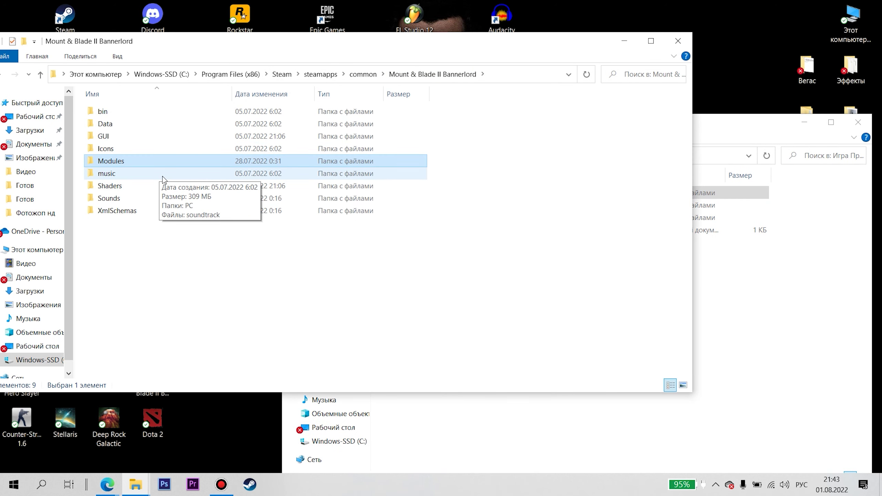
left_click(730, 296)
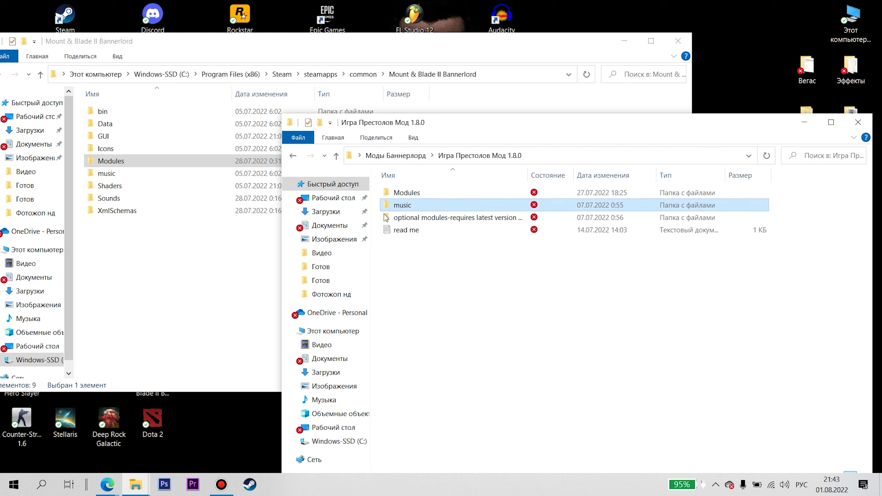
Step: Open the mod's optional modules folder and compare BannerColorPersistence and ServeAsSoldier with the contents of the game's Modules folder
double_click(459, 218)
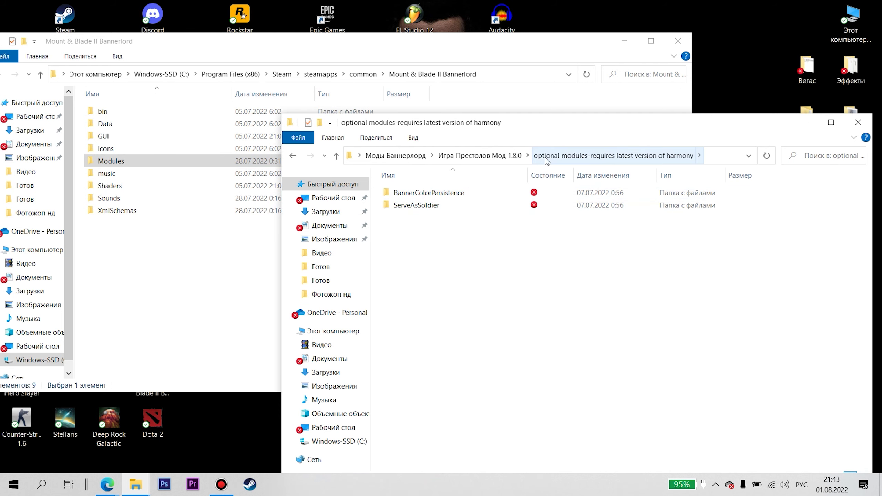
left_click(187, 271)
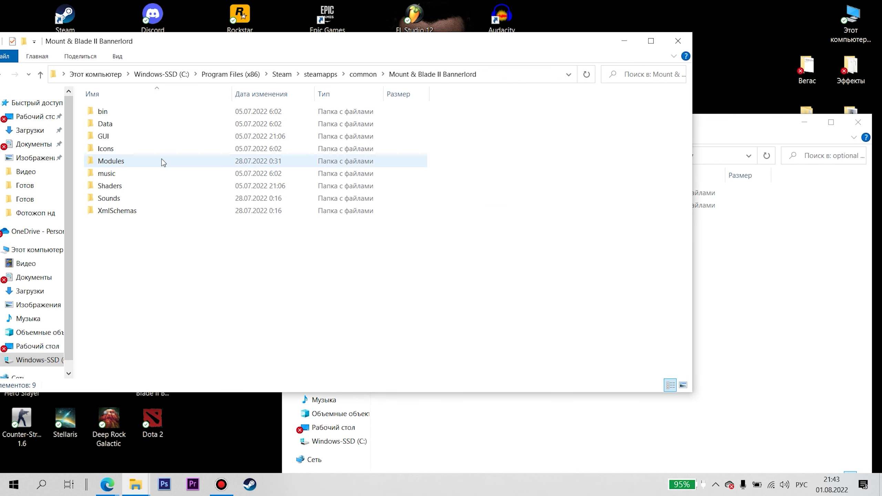
double_click(161, 162)
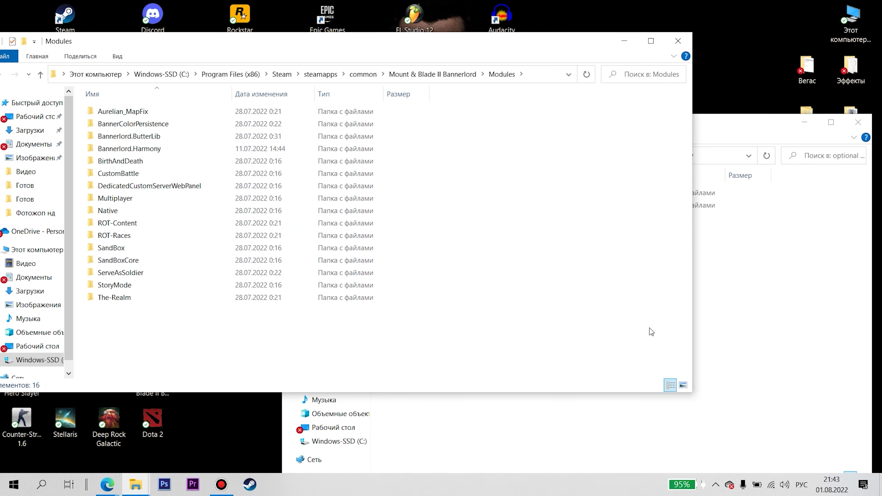
left_click(729, 154)
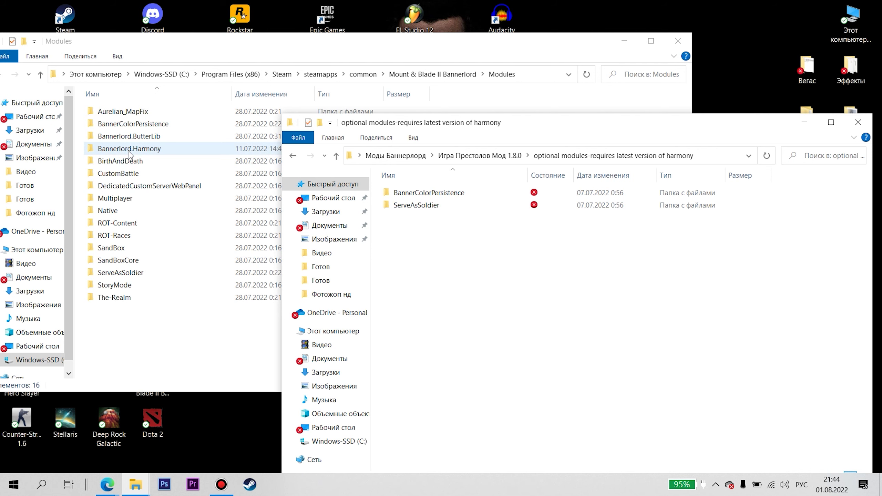
left_click(141, 124)
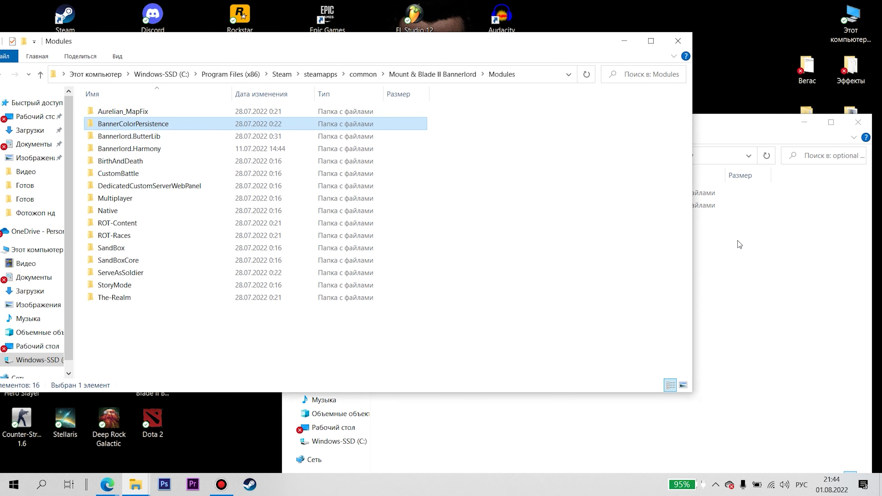
left_click_drag(684, 232, 452, 189)
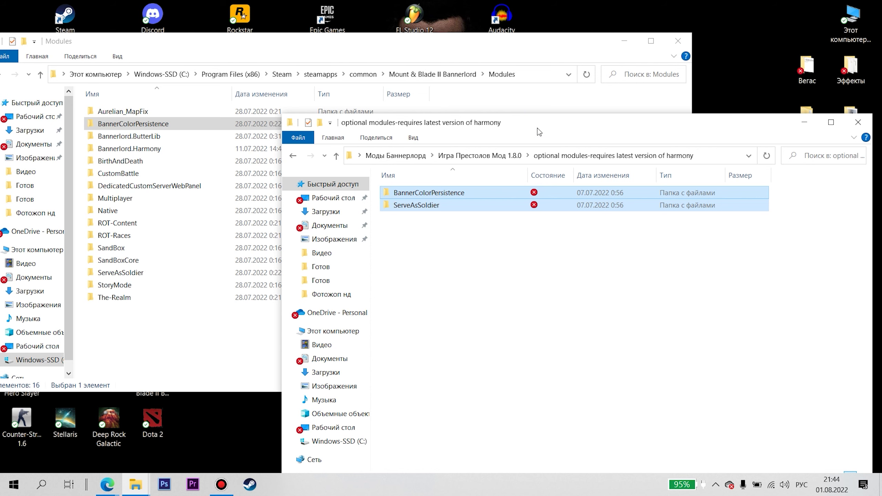
Step: Return to the Игра Престолов Мод 1.8.0 folder, read the installation notes in its read me file, and close the file
left_click_drag(428, 44, 463, 33)
left_click(750, 256)
key("BackSpace")
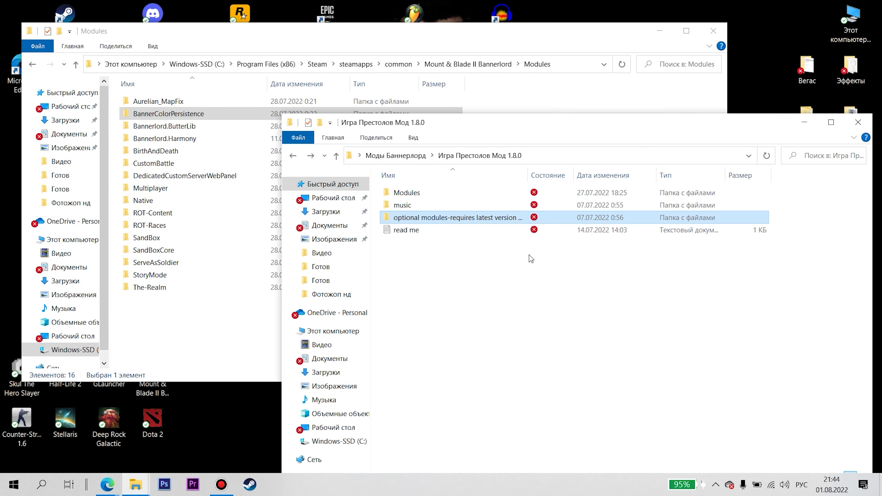
left_click_drag(451, 255, 420, 235)
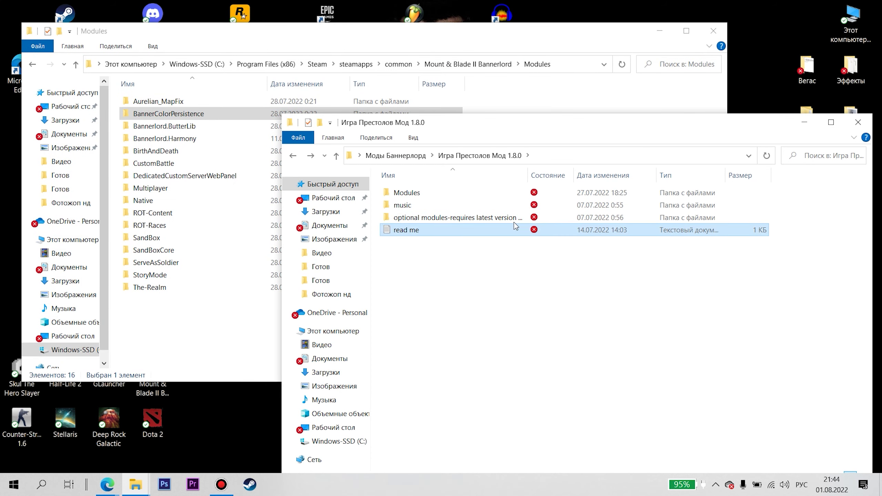
double_click(464, 234)
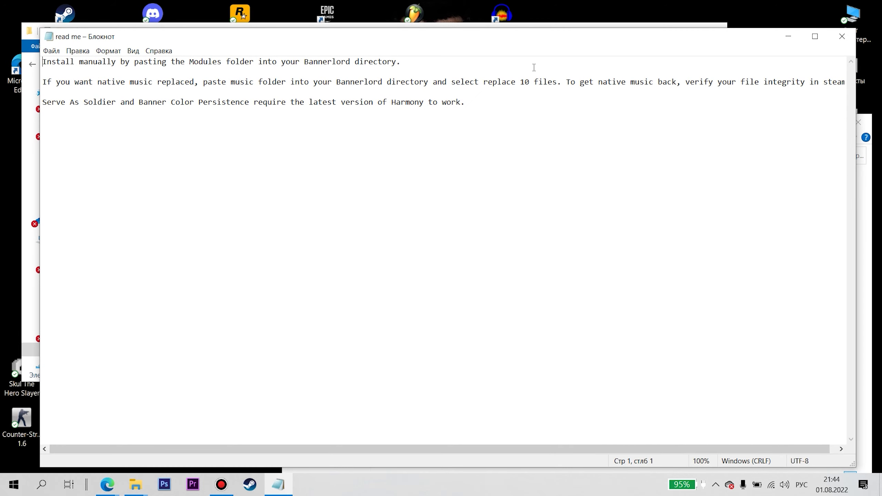
left_click(842, 36)
Step: Close the mod's folder window and the game's Modules window, and start Mount & Blade II Bannerlord from the desktop
left_click_drag(764, 120, 654, 52)
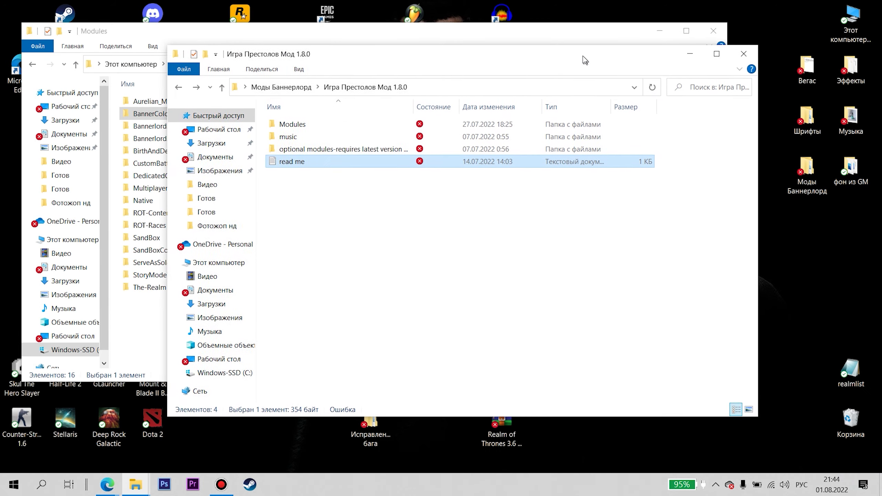
left_click(743, 52)
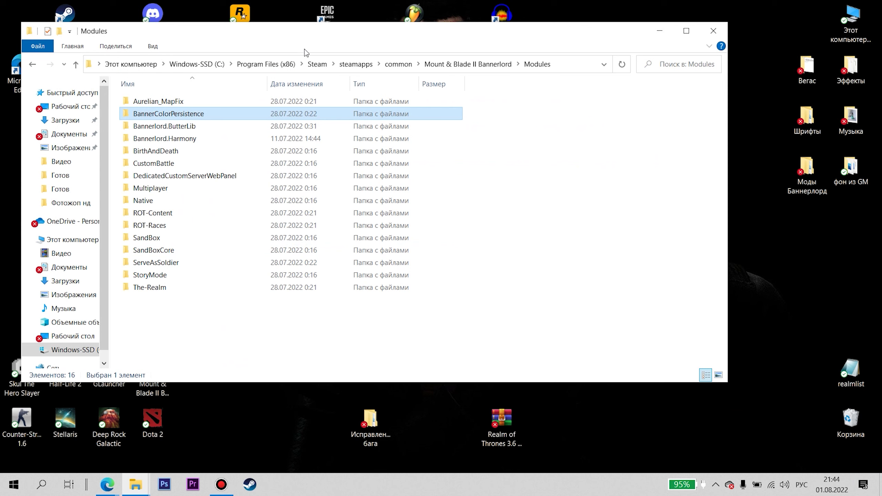
left_click(714, 32)
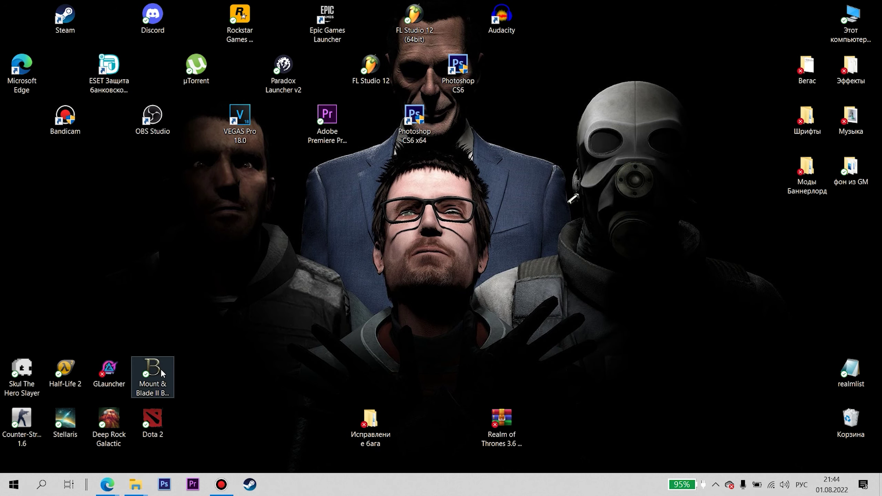
double_click(160, 374)
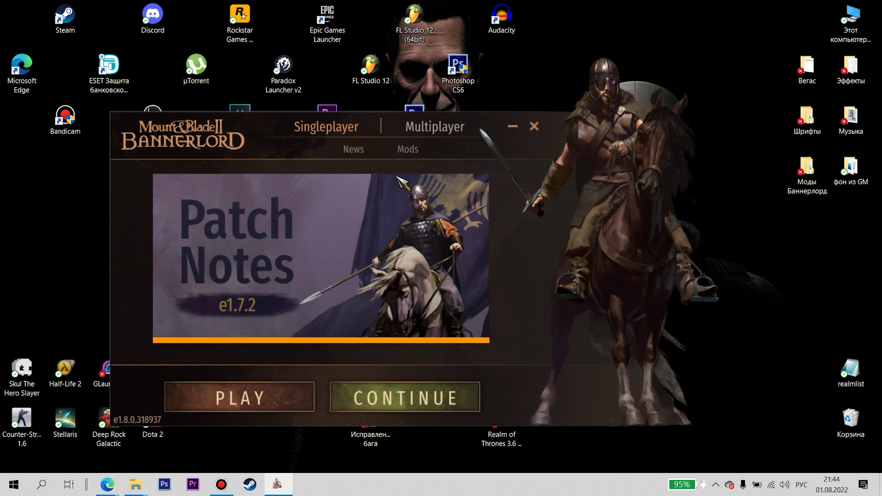
Step: Open the launcher's singleplayer Mods list and review the load order and enabled modules from Harmony to BannerColorPersistence with BannerPaste
left_click(407, 149)
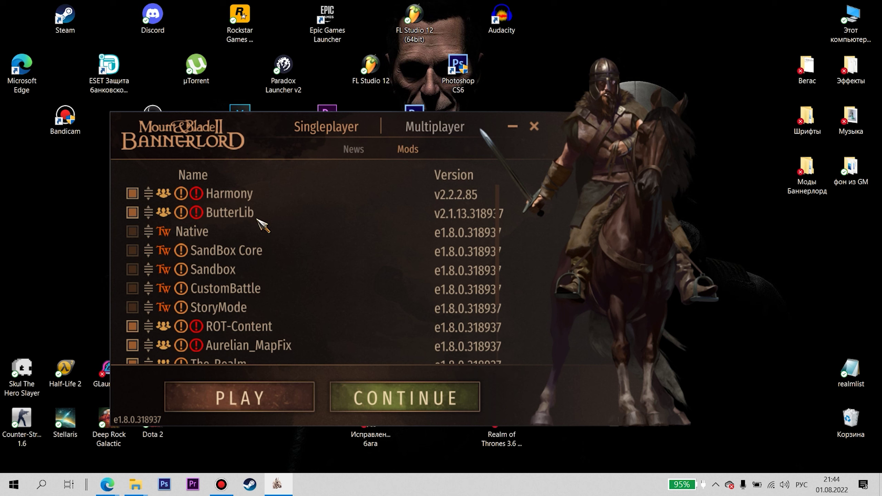
scroll(199, 218, "down", 1)
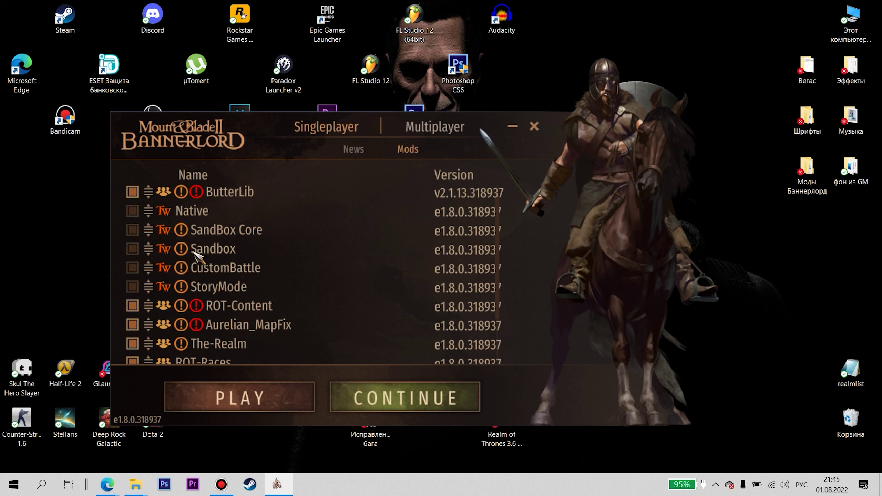
scroll(210, 264, "down", 1)
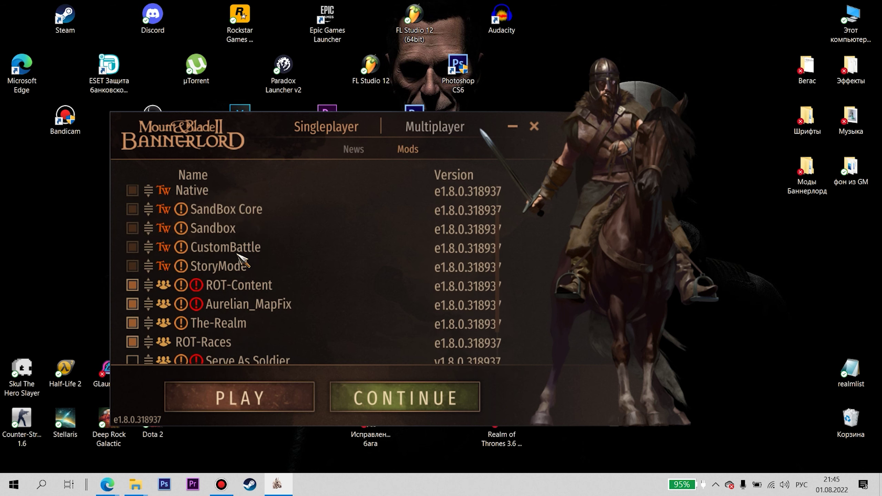
scroll(244, 267, "down", 3)
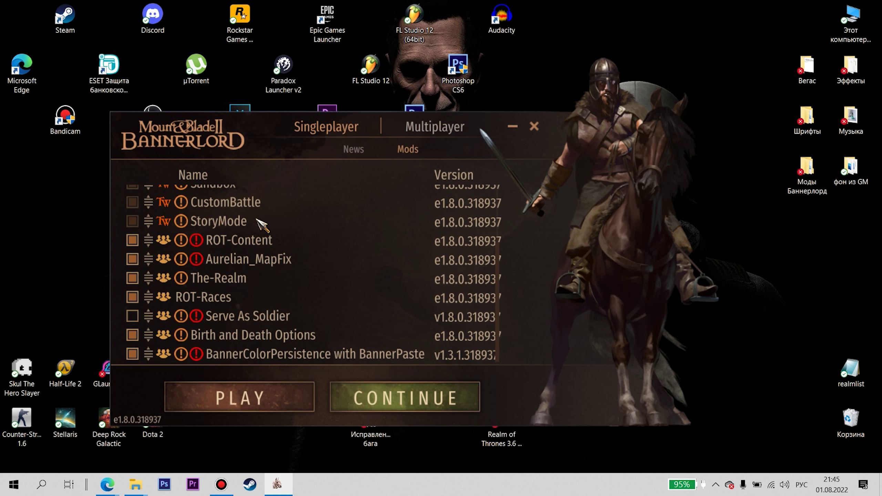
left_click_drag(266, 123, 255, 77)
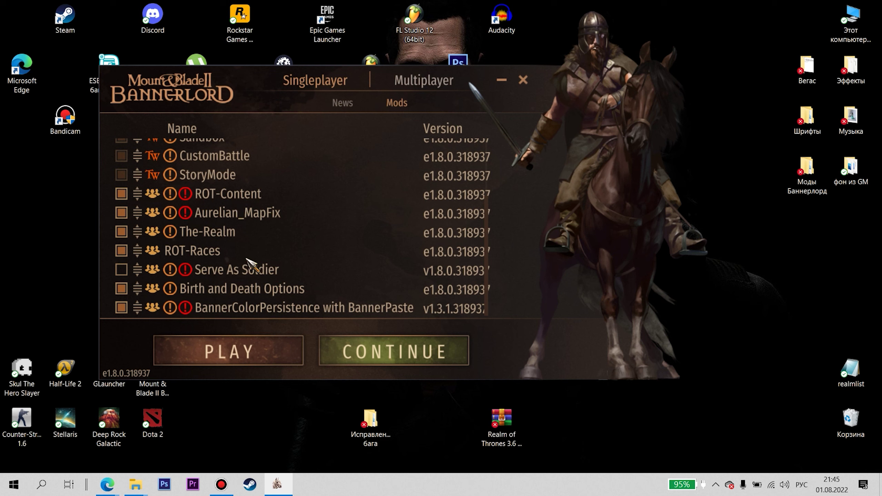
Step: Switch to Microsoft Edge and open the videos page of the Realm of Thrones mod on Nexus Mods
mouse_move(224, 486)
mouse_move(107, 484)
left_click(186, 429)
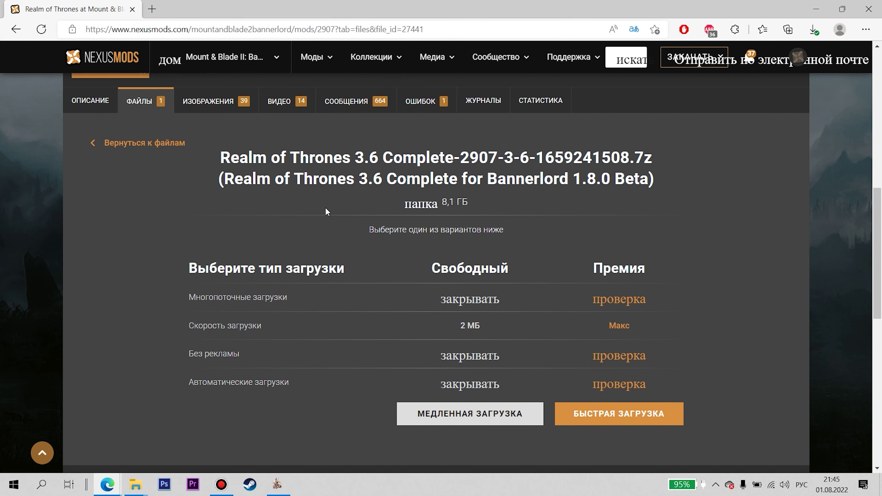
left_click(284, 110)
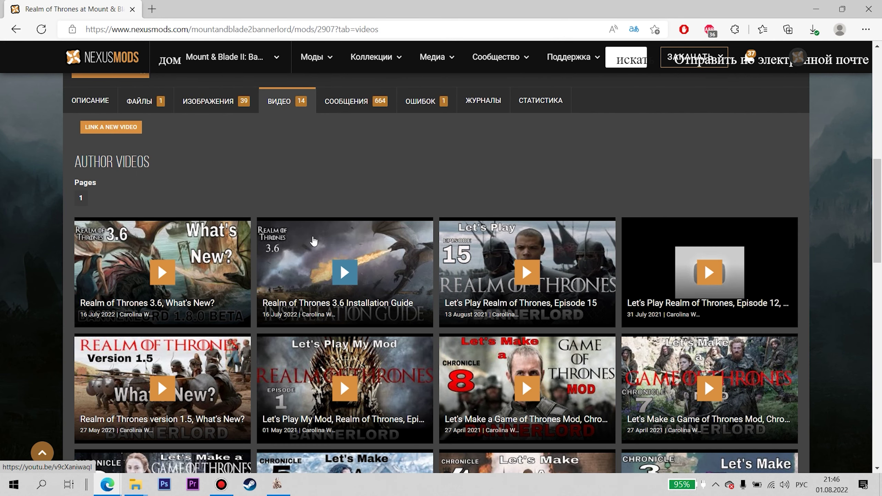